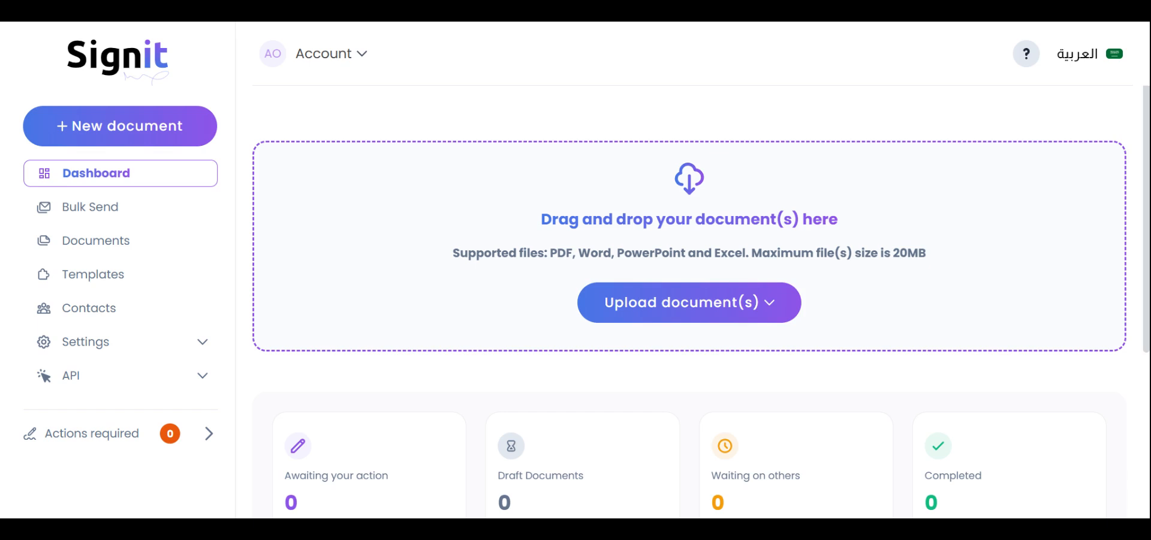
Upload Freelance Agreement.docx.pdf as a local document and continue once it reaches 100%.
left_click(684, 313)
left_click(683, 370)
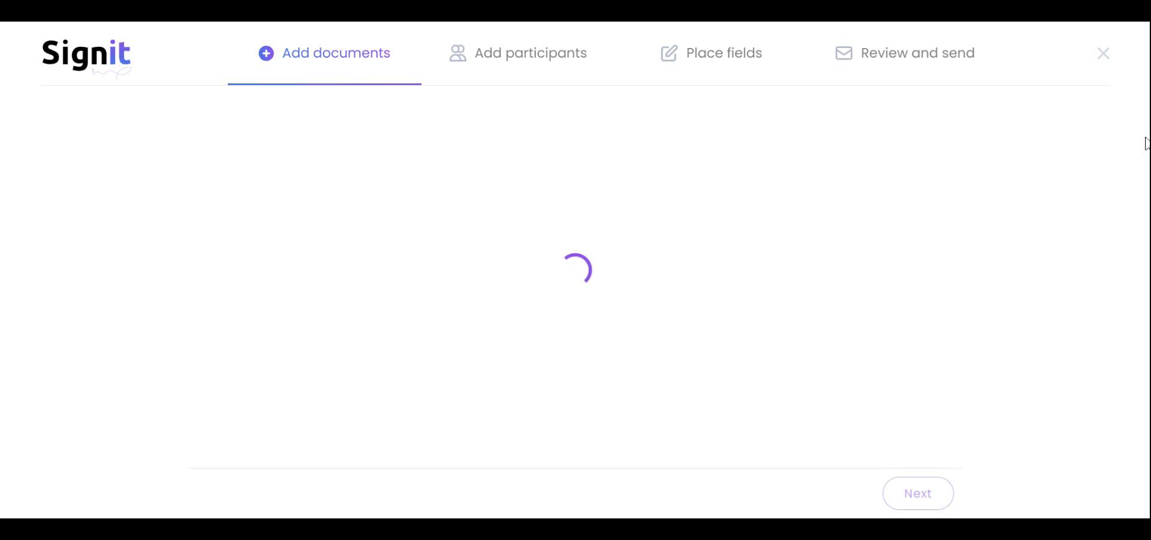
left_click_drag(1146, 138, 1146, 252)
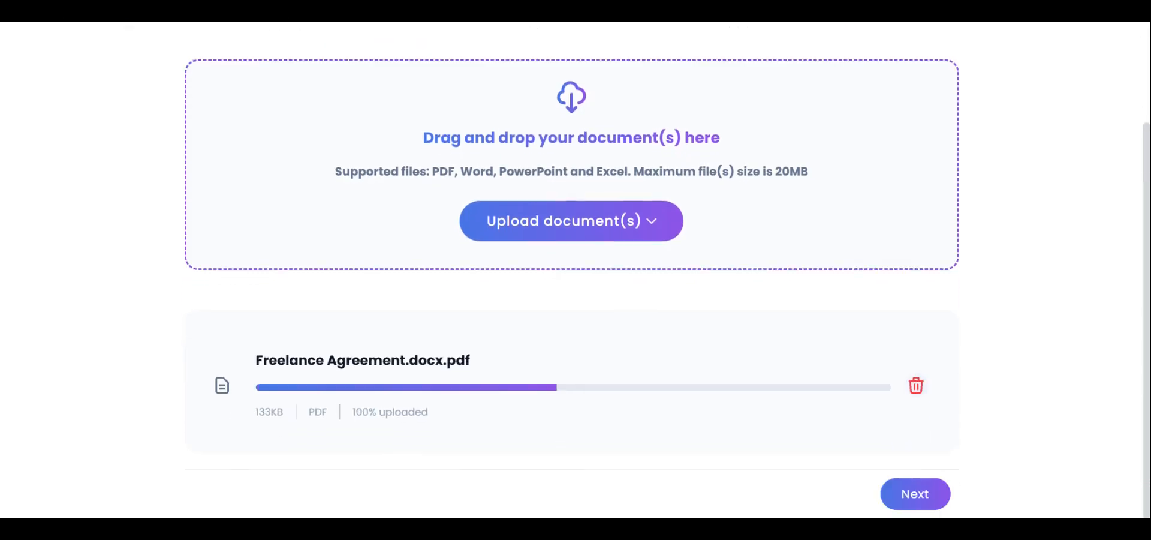
left_click(916, 493)
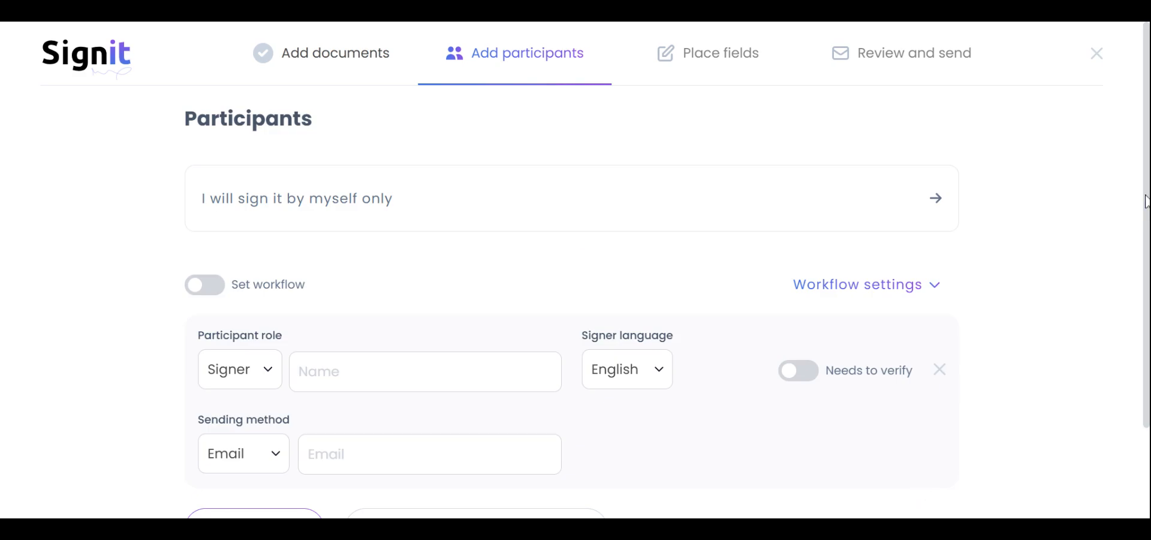
Add yourself as the participant and continue to the Place fields step.
scroll(1147, 201, "down", 2)
left_click(422, 414)
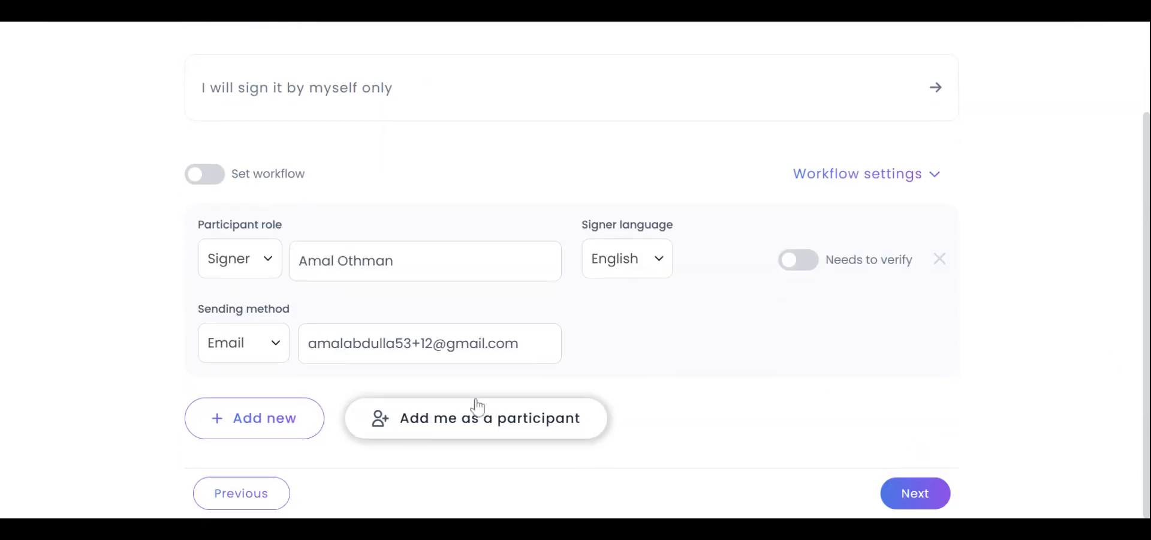
left_click(916, 488)
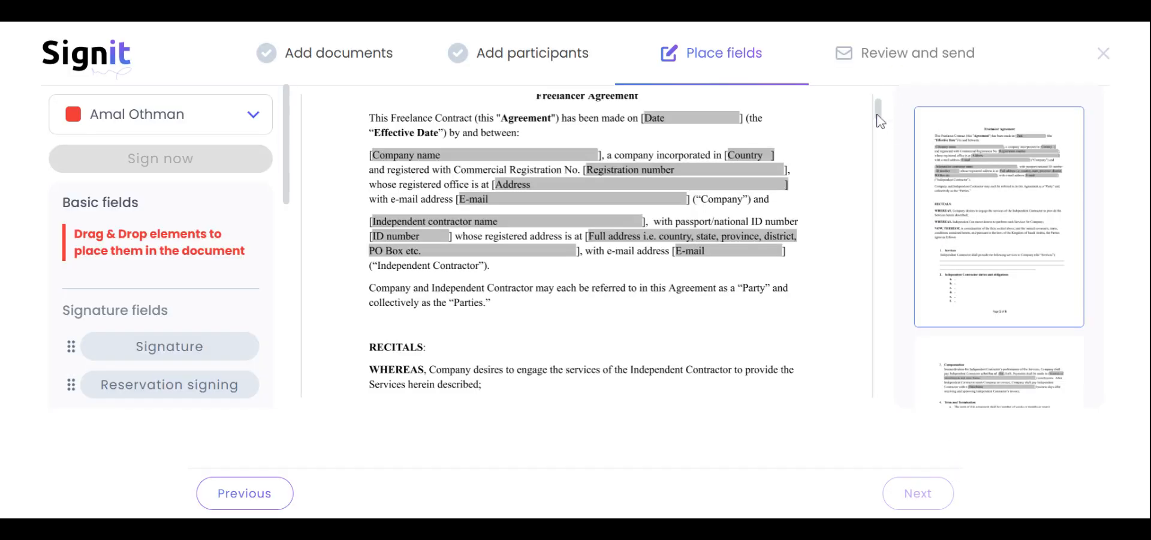
Place a text field on the passport/national ID number line of the first page.
left_click_drag(880, 120, 882, 108)
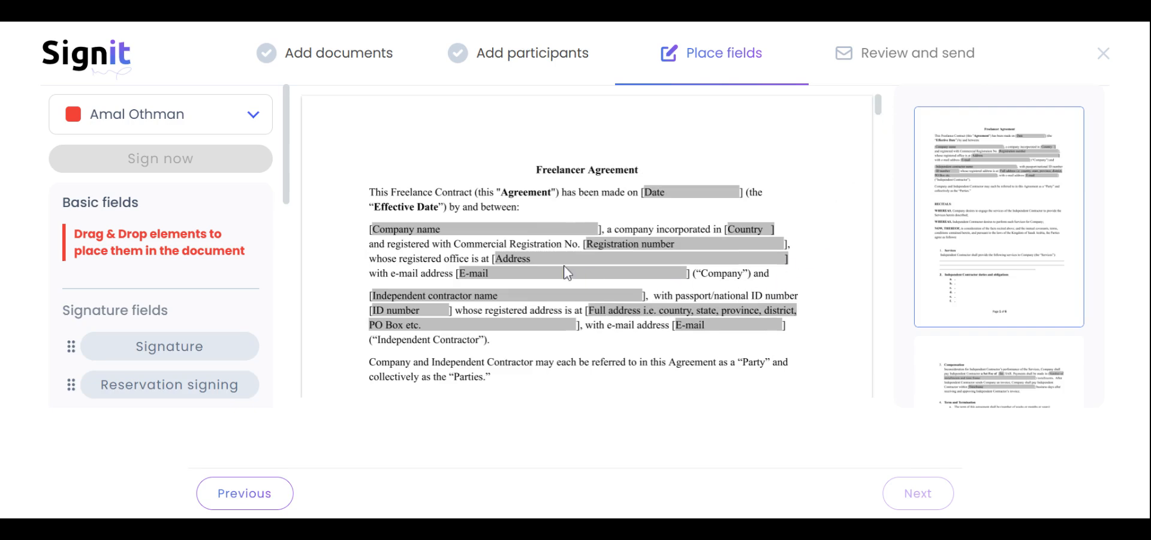
left_click_drag(286, 175, 271, 354)
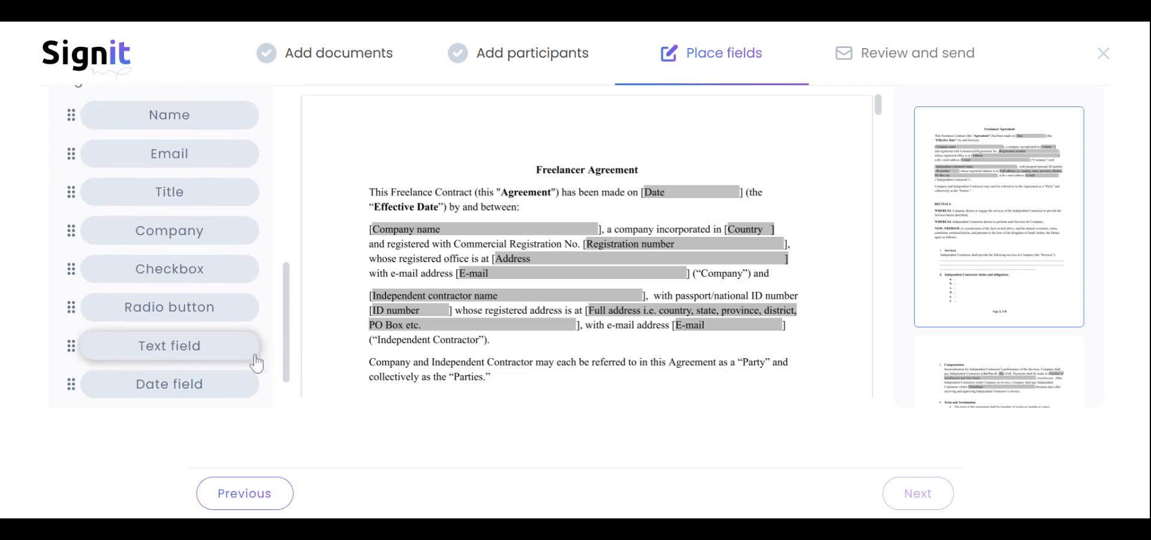
left_click_drag(171, 354, 724, 195)
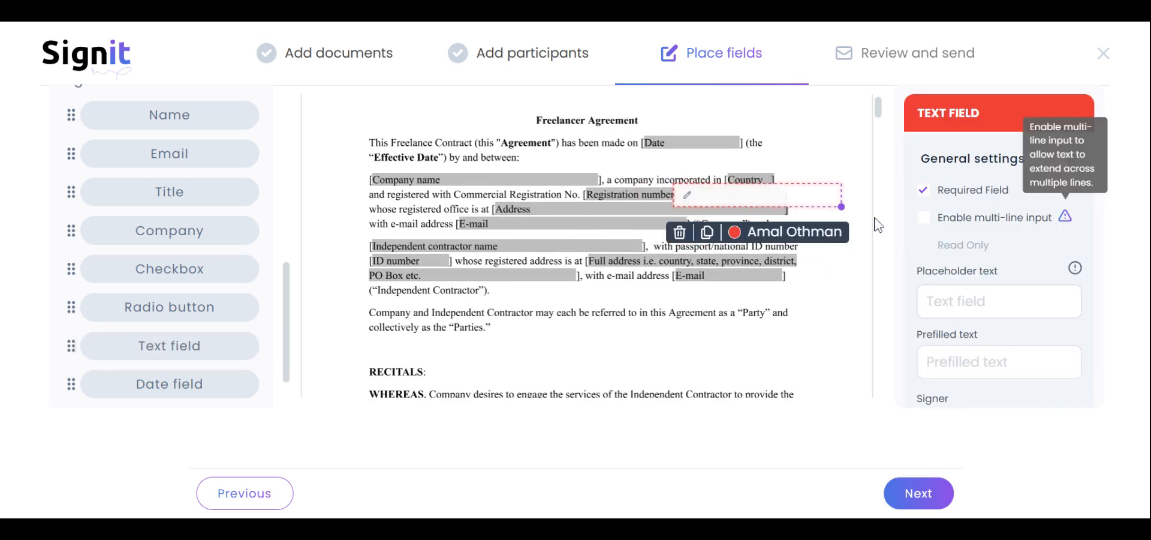
left_click(846, 211)
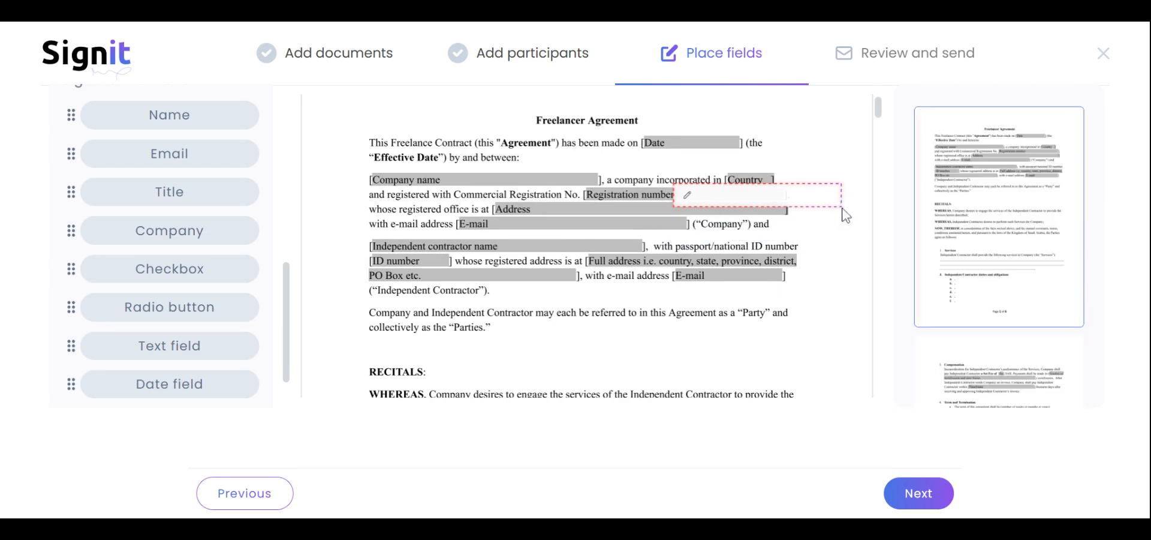
left_click(804, 197)
left_click_drag(832, 249, 834, 188)
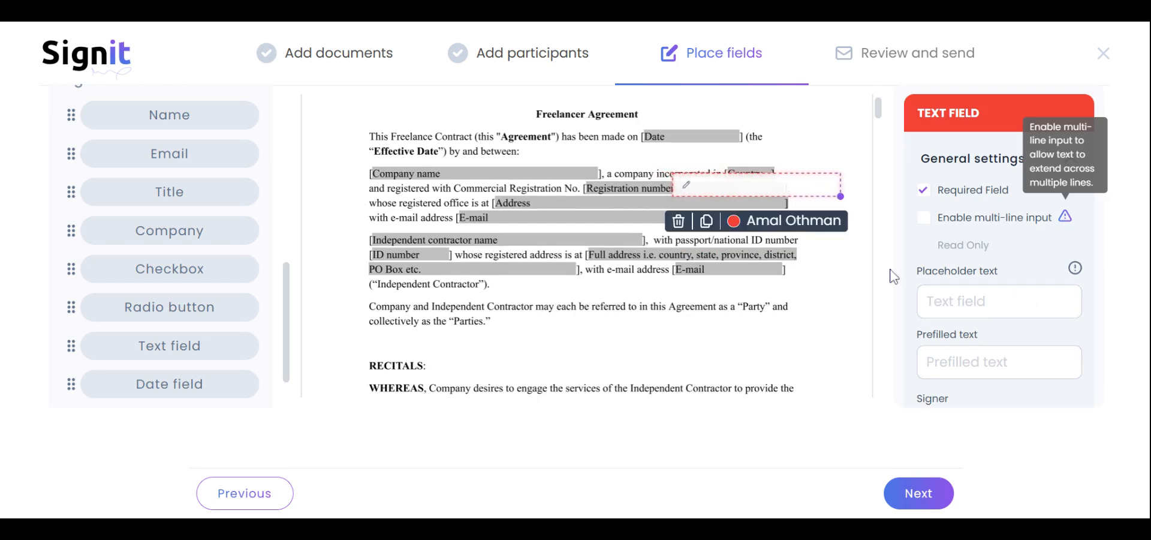
Give the text field the placeholder 'Add ID Number here'.
left_click(979, 294)
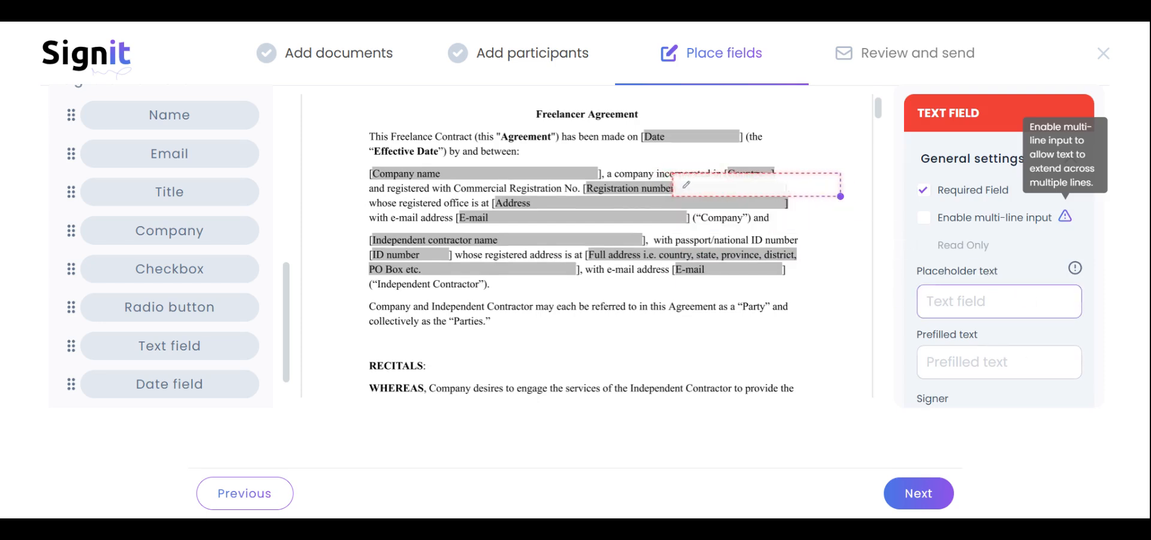
type("Add ID Number here")
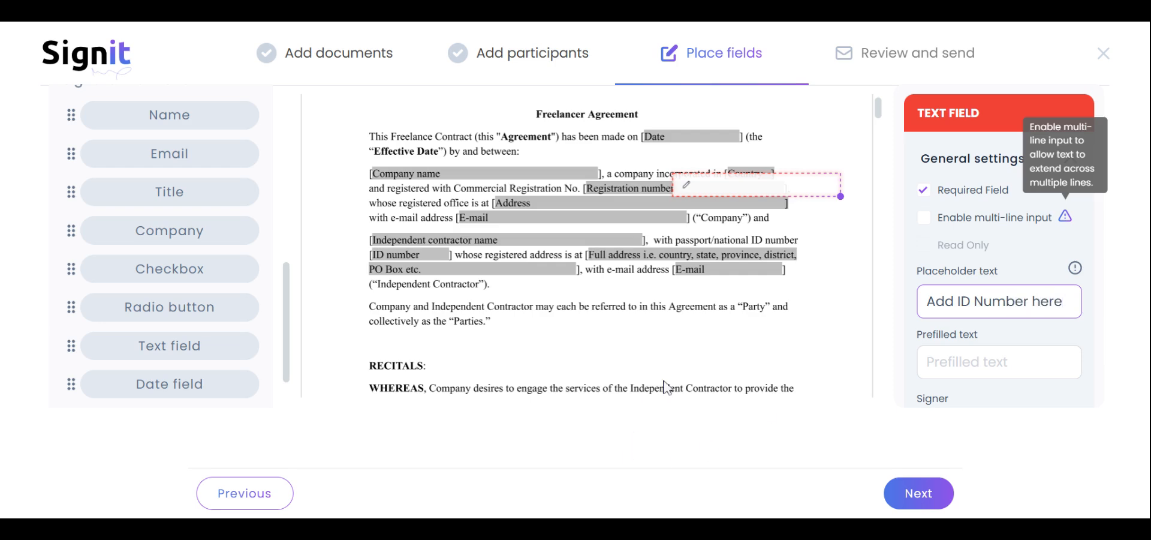
left_click(740, 354)
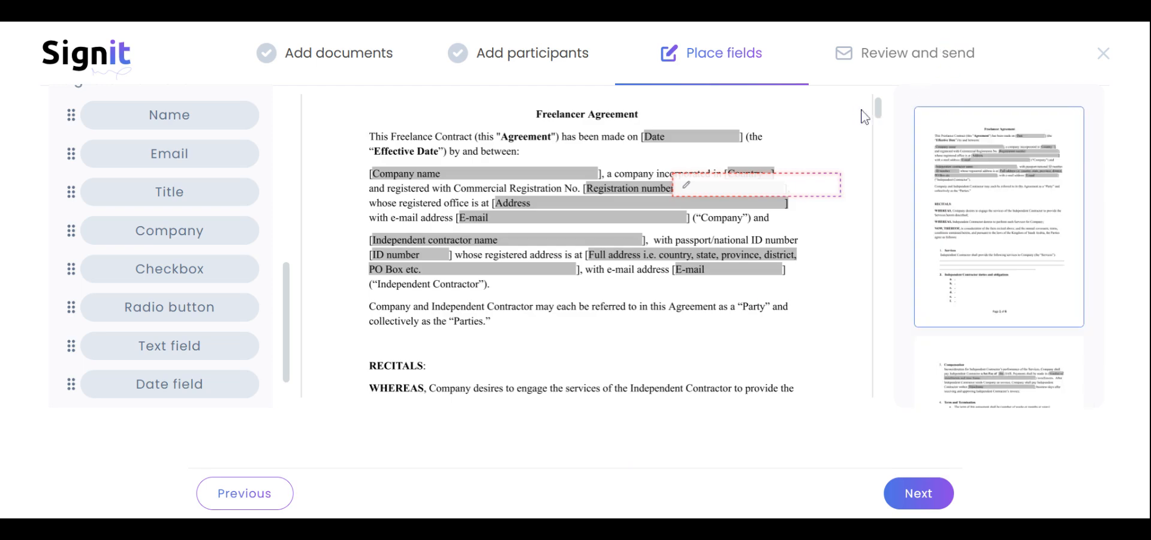
scroll(882, 117, "down", 3)
Place a file attachment field on the last page below the Company Full Name lines.
mouse_move(886, 127)
left_mouse_down()
mouse_move(902, 271)
mouse_move(887, 373)
left_mouse_up()
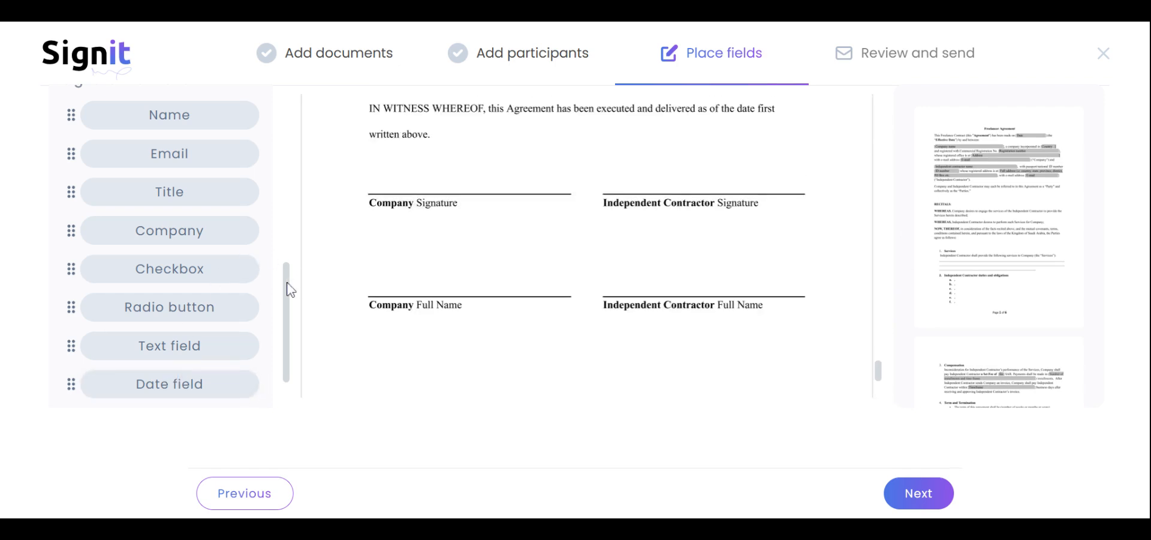
left_click_drag(287, 288, 291, 322)
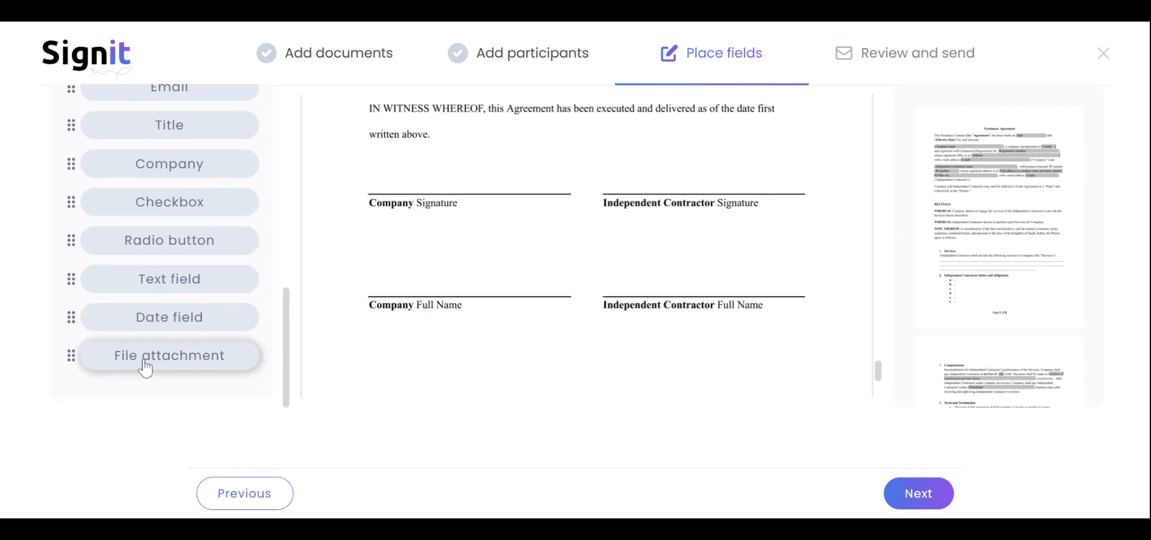
left_click_drag(200, 367, 465, 386)
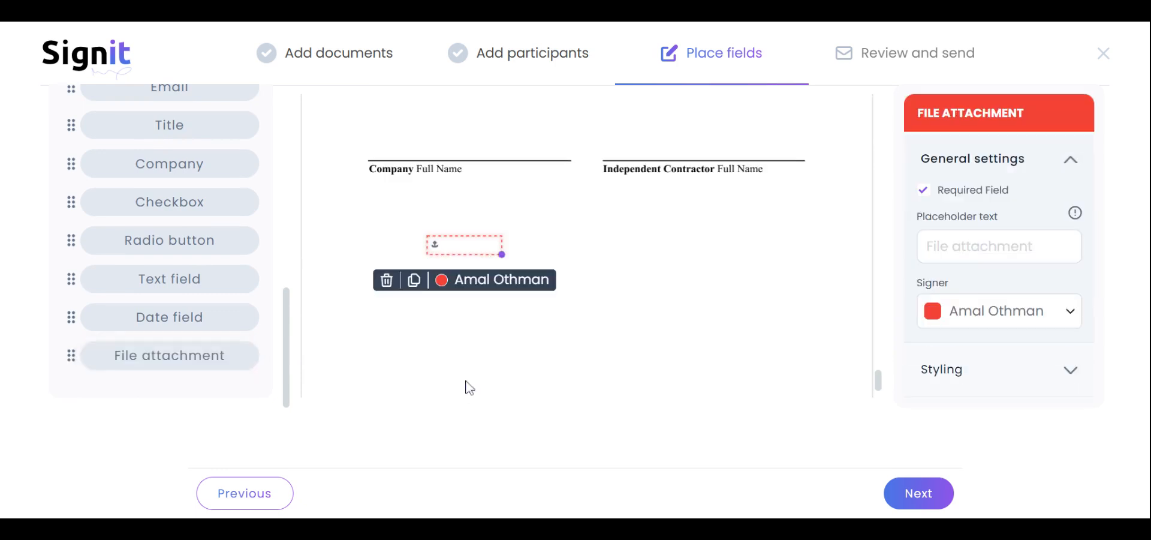
left_click_drag(465, 244, 457, 220)
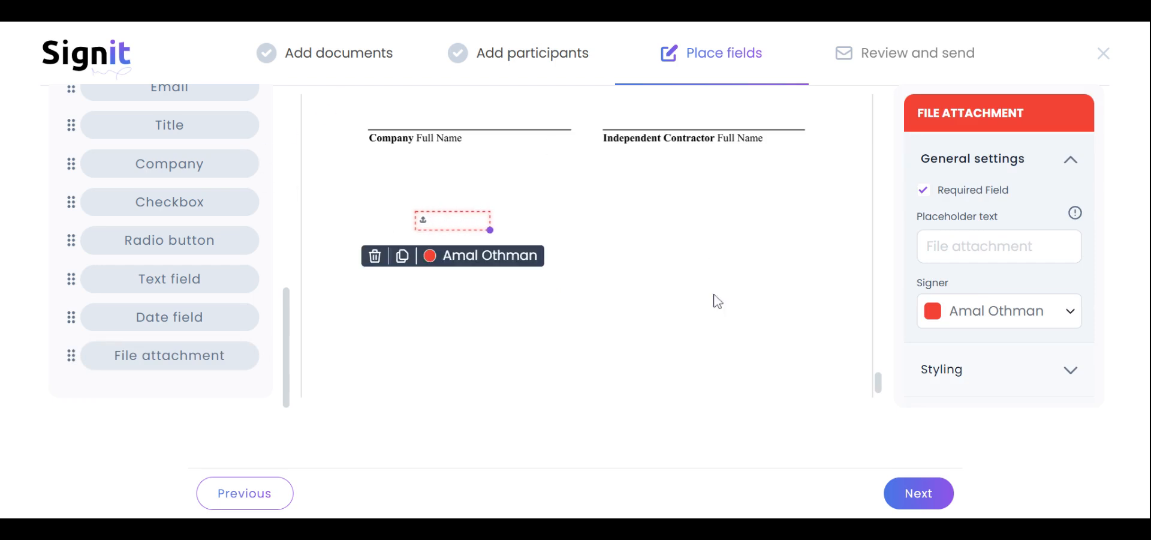
Set the attachment field's placeholder to 'Attach Copy of ID here'.
left_click(950, 255)
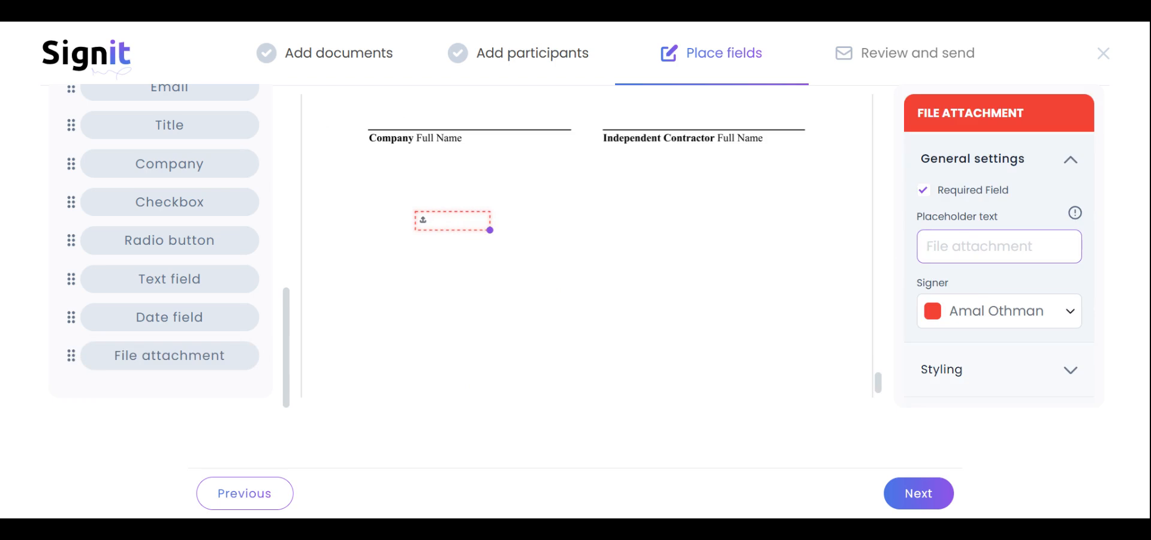
type("A")
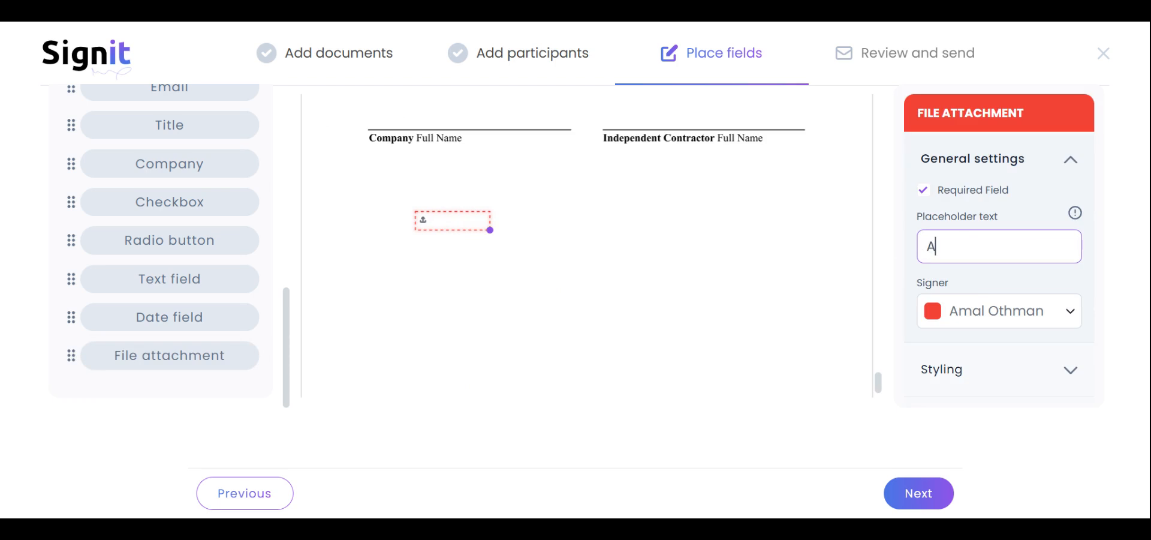
type("ttach Copy of")
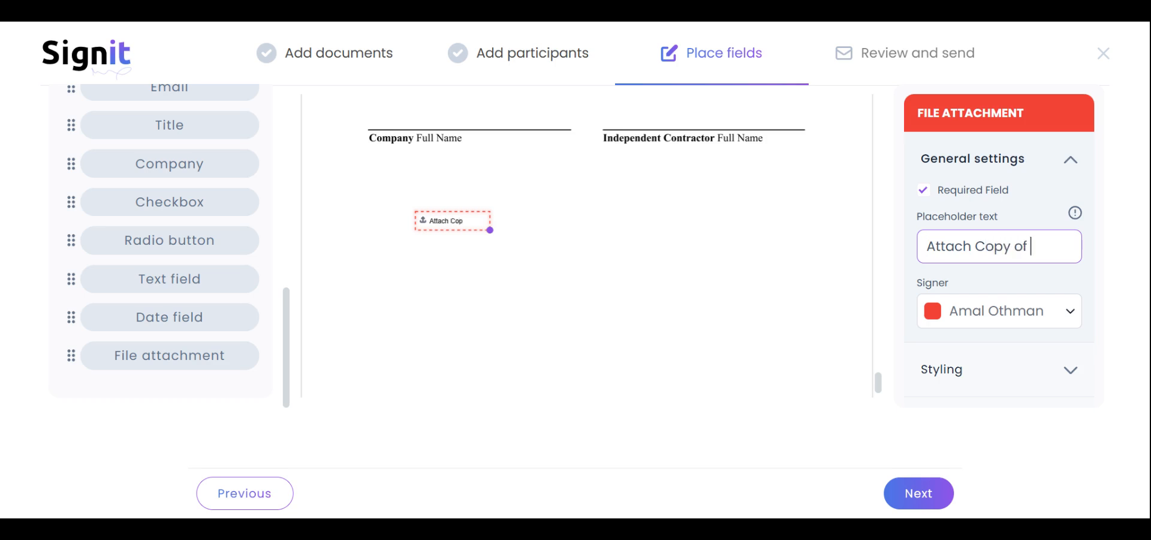
type(" ID here")
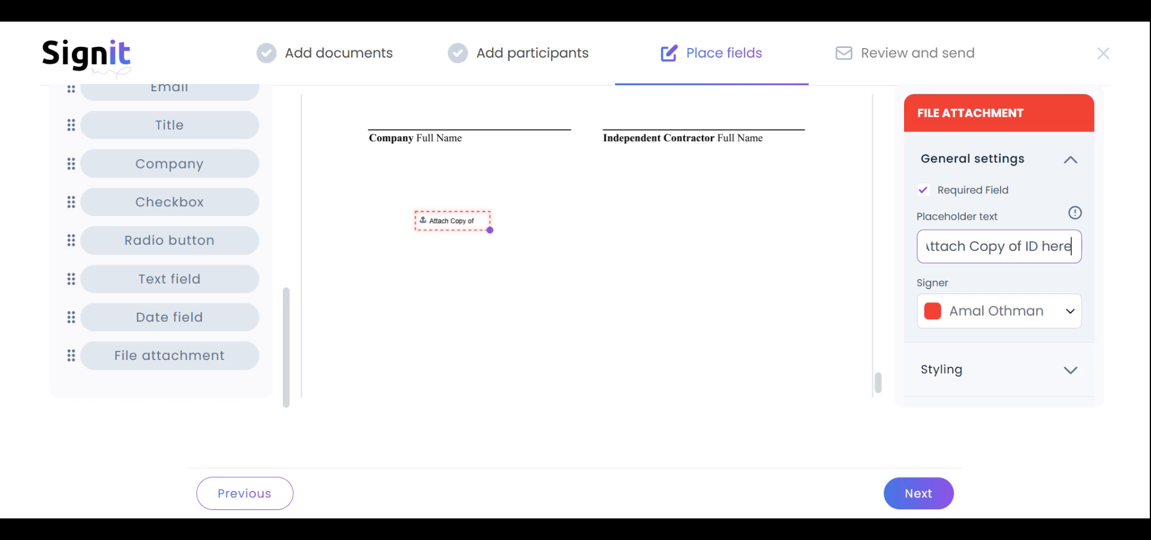
left_click(647, 307)
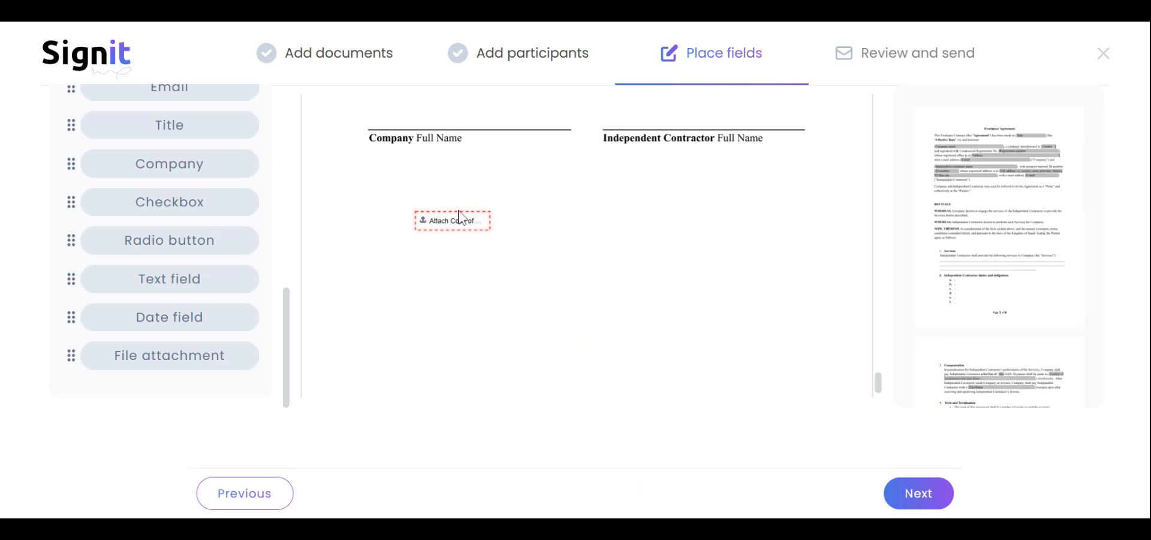
scroll(878, 382, "up", 4)
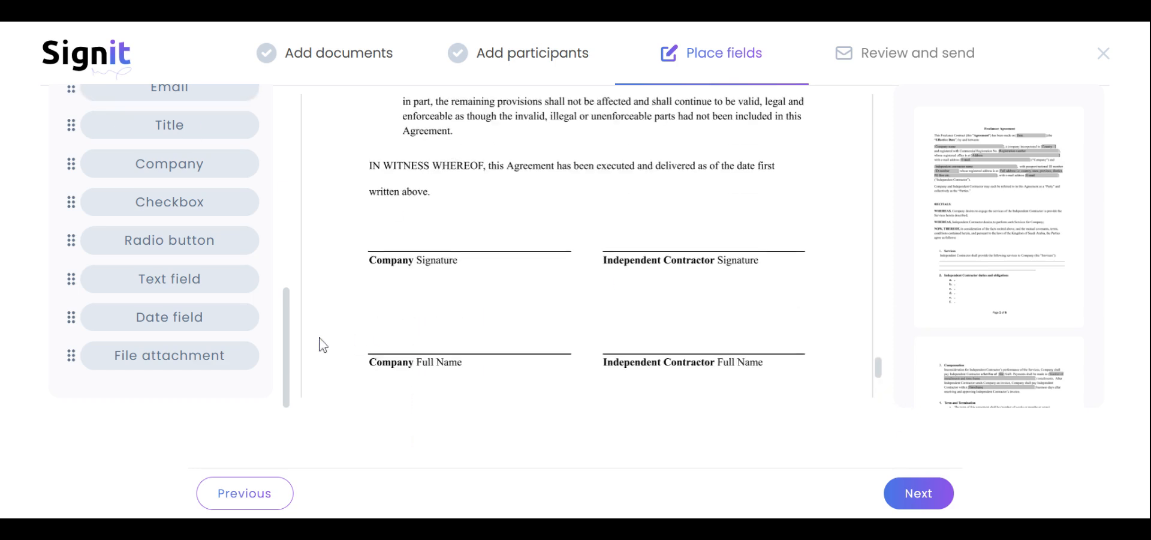
scroll(288, 316, "up", 1)
scroll(285, 300, "up", 2)
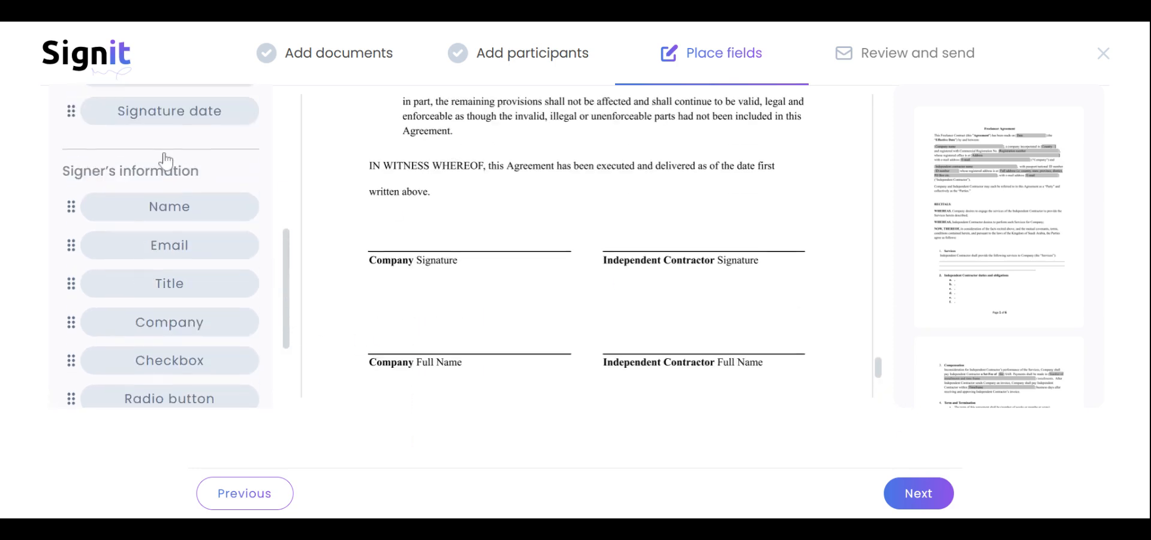
Place a Name field just above the Company Full Name line.
left_click_drag(147, 200, 462, 349)
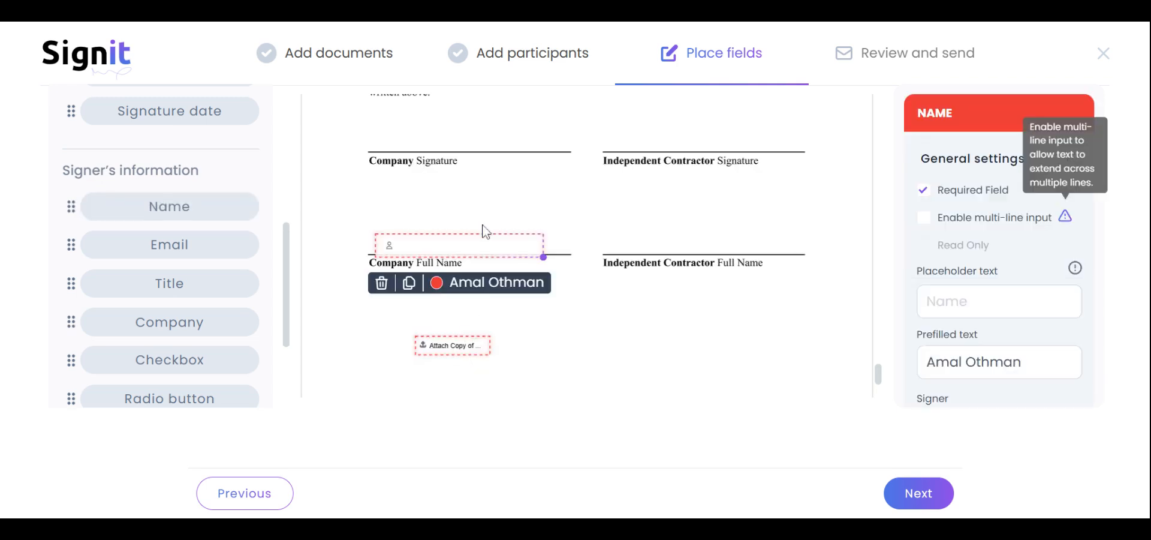
left_click_drag(482, 242, 490, 229)
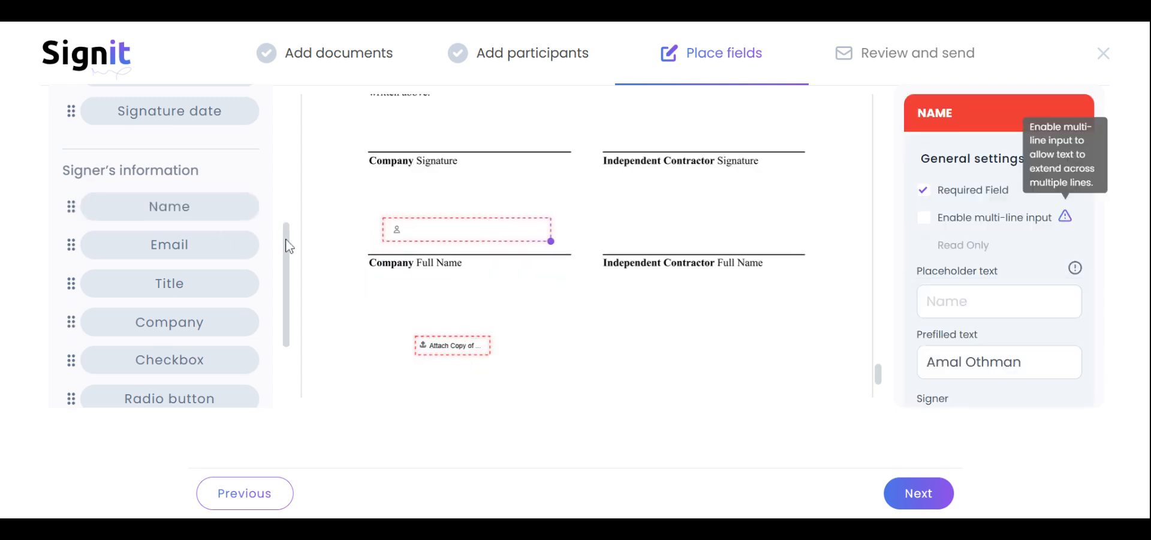
left_click_drag(288, 244, 294, 133)
scroll(264, 159, "up", 2)
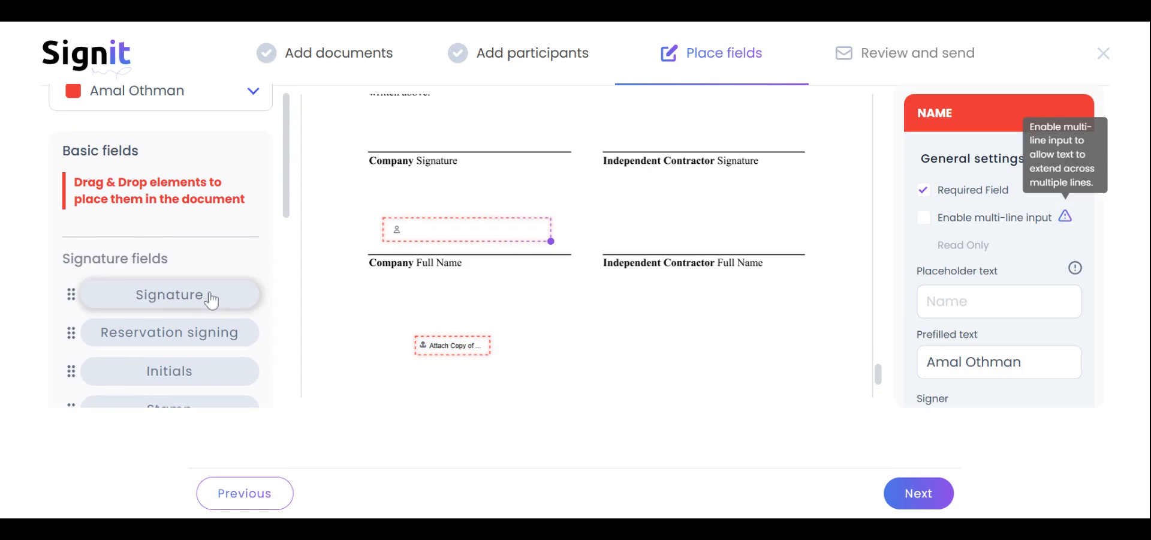
Place a Signature field above the Company Signature line and proceed to Review and send.
mouse_move(210, 298)
left_mouse_down()
mouse_move(259, 291)
mouse_move(490, 142)
left_mouse_up()
left_click(481, 256)
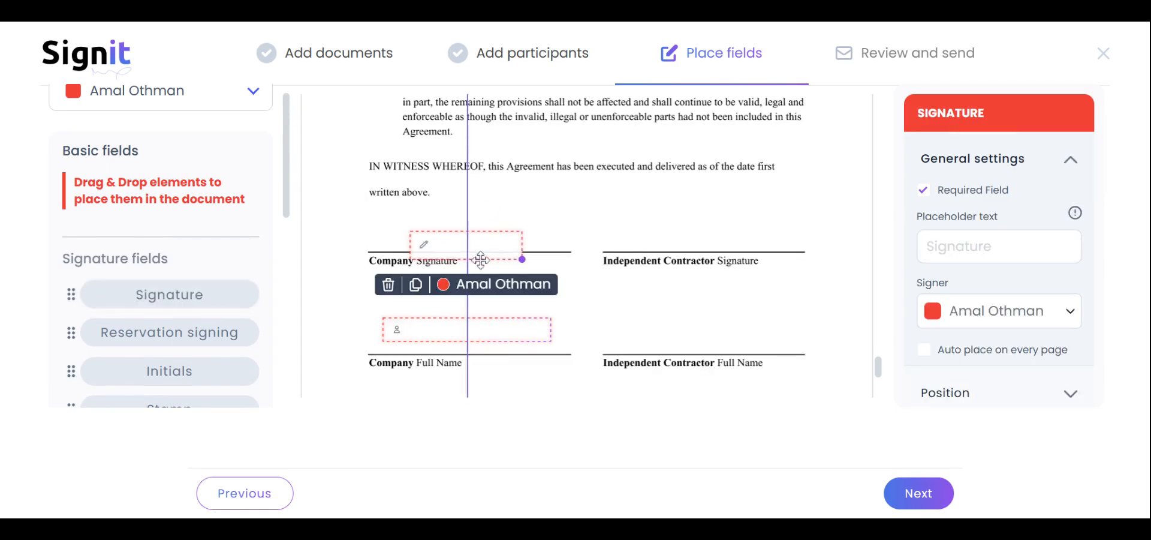
left_click(487, 239)
left_click_drag(487, 240, 487, 224)
left_click(899, 492)
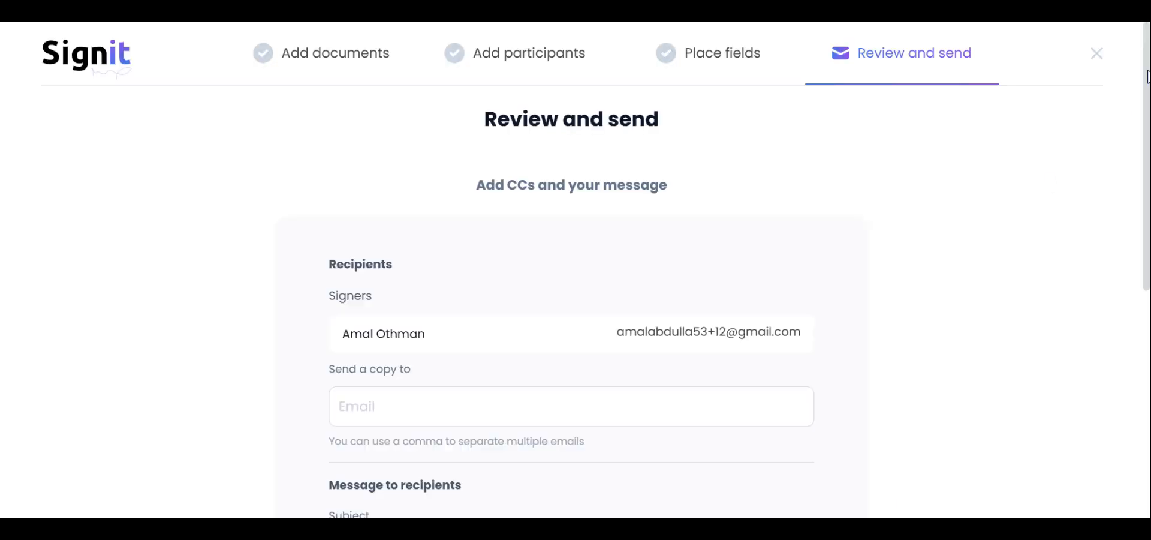
Finish and send the Freelance Agreement to the signer.
scroll(608, 429, "down", 7)
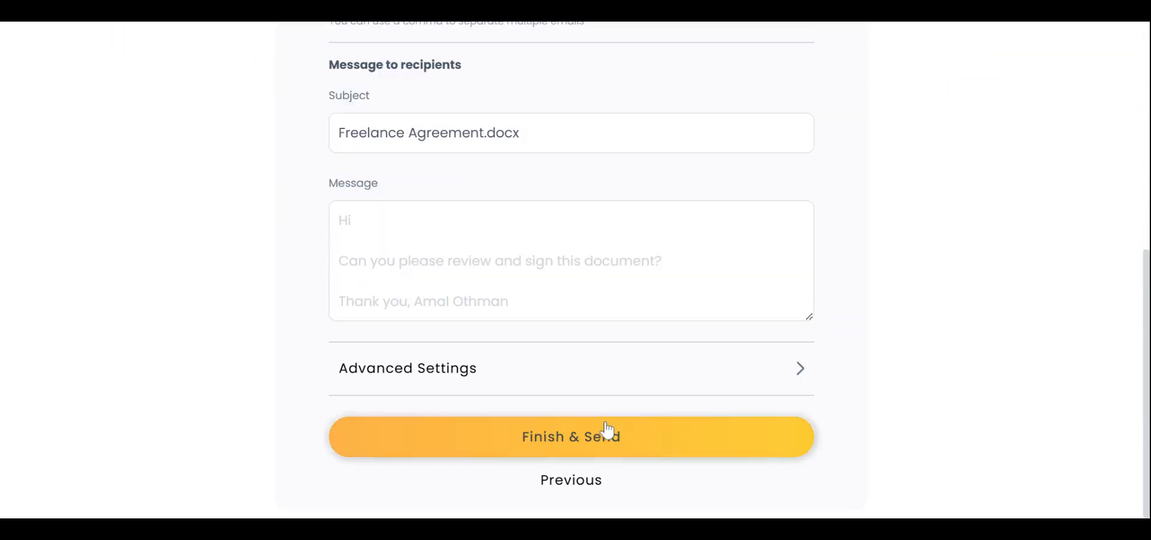
left_click(608, 429)
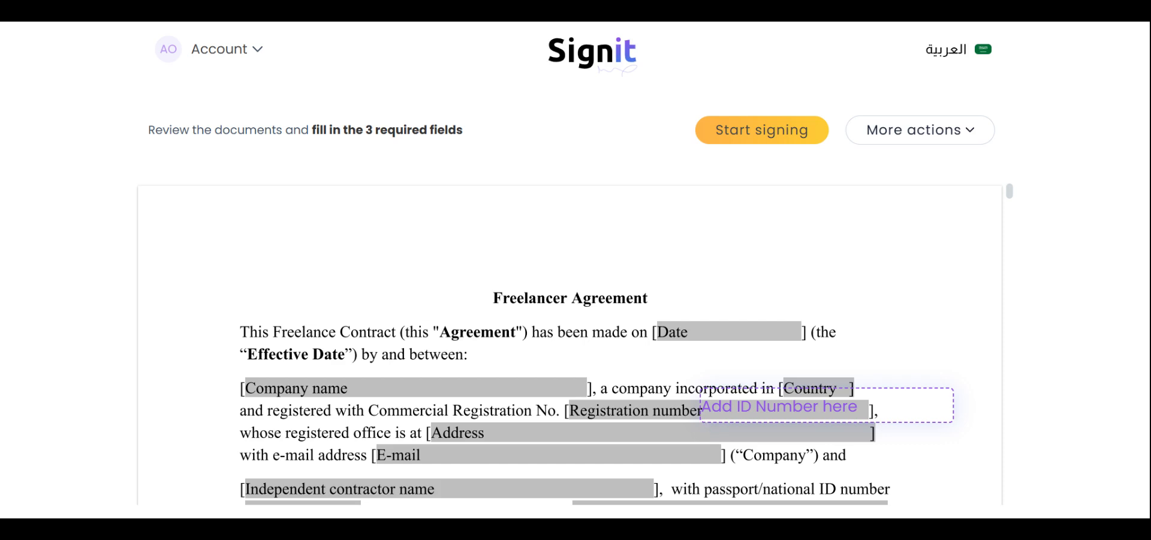
Start signing and enter the signer's ID number in the 'Add ID Number here' field.
left_click(749, 132)
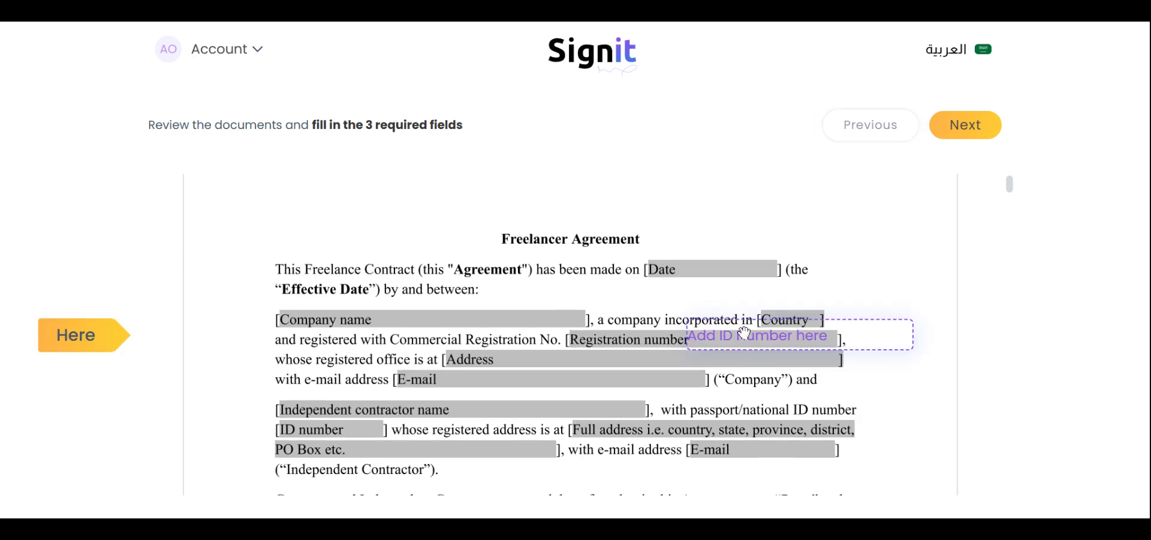
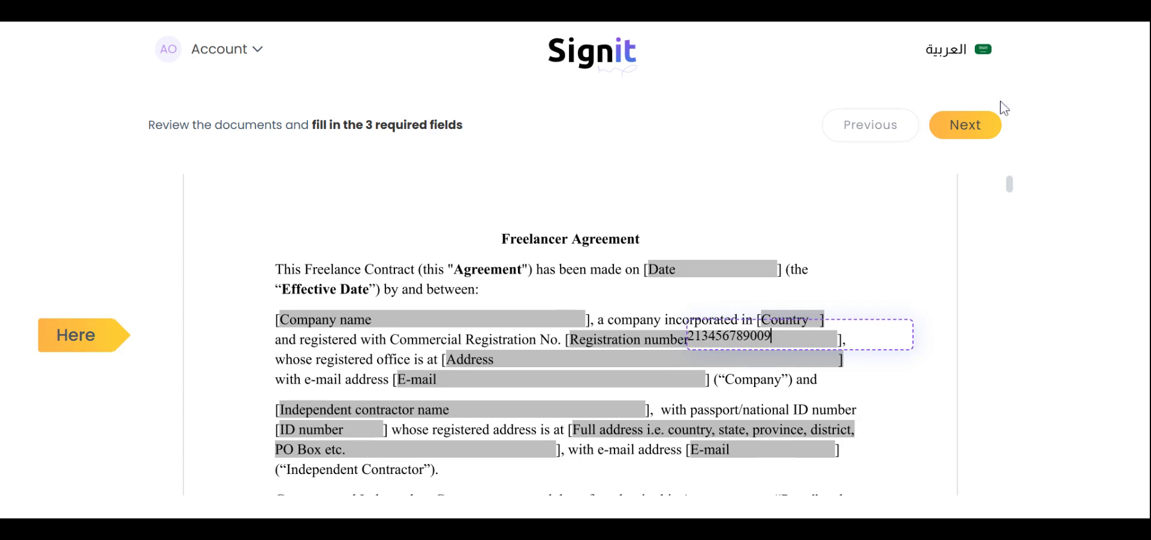
left_click(967, 137)
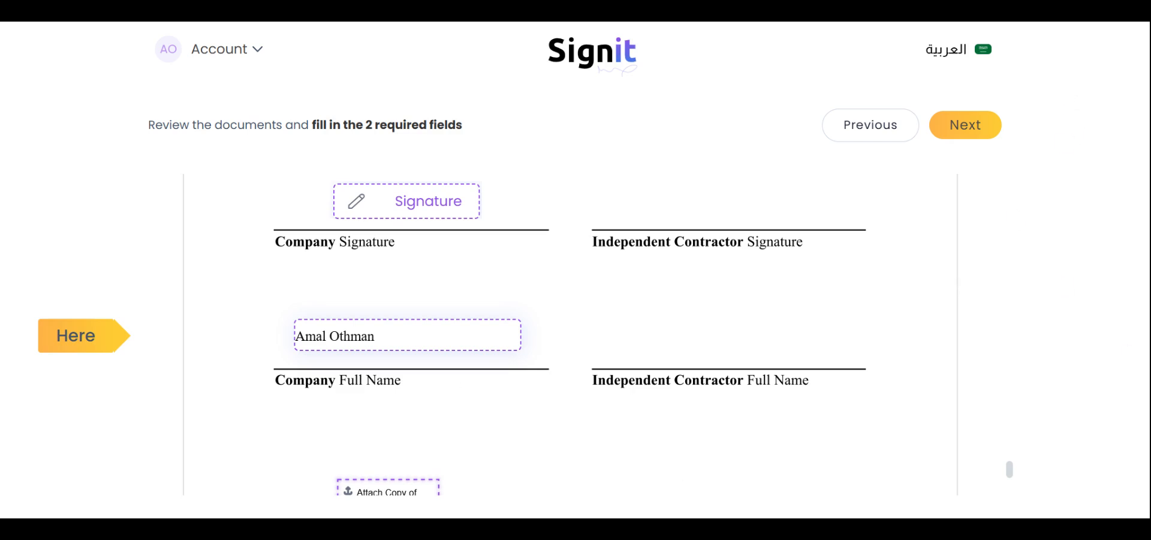
scroll(455, 334, "down", 3)
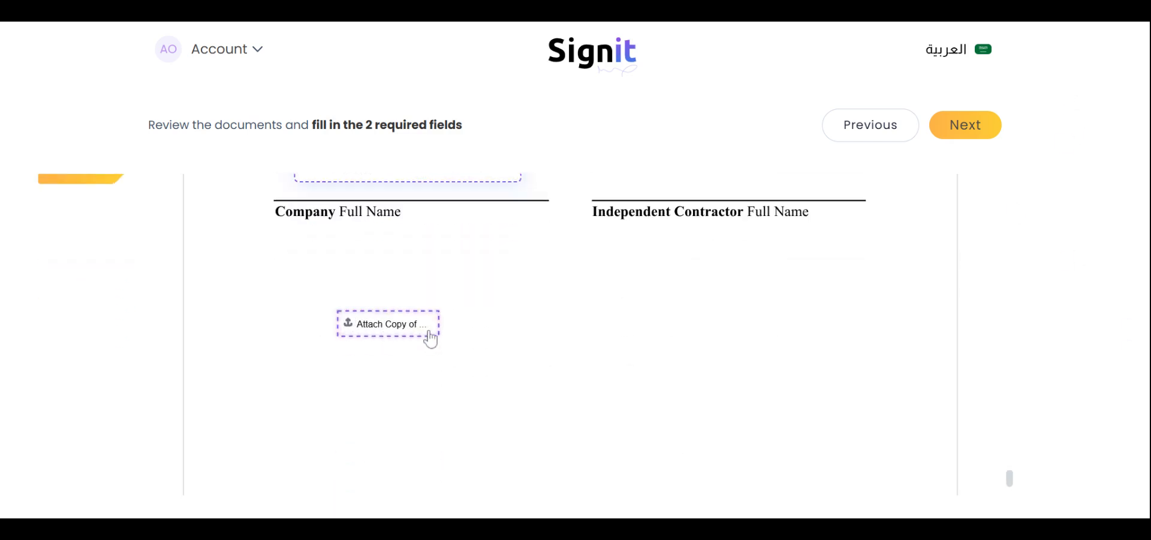
Upload and insert Job Offer.docx.pdf into the 'Attach Copy of ID here' field.
left_click(414, 328)
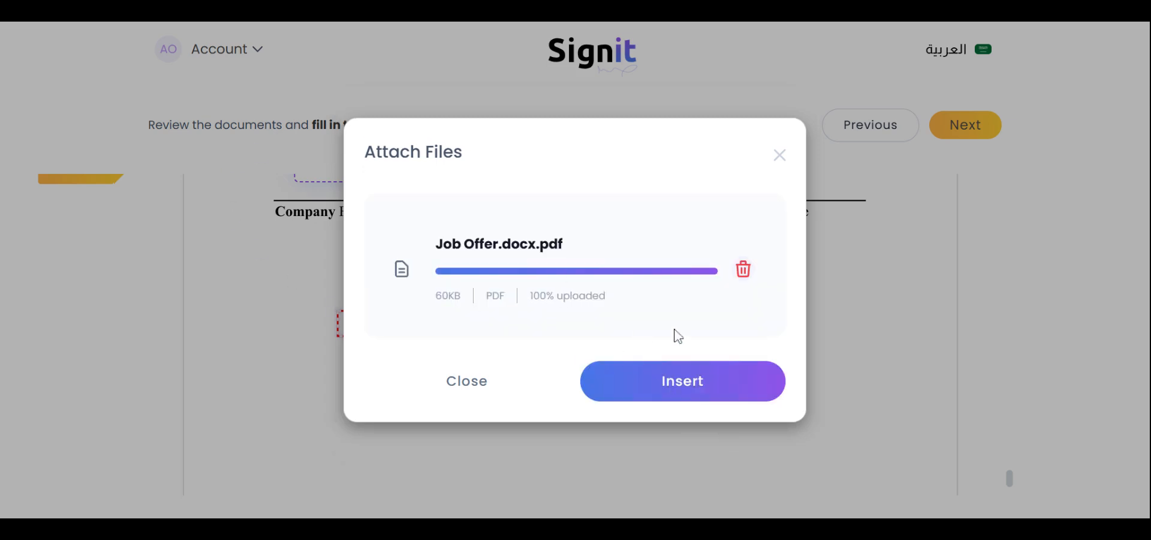
left_click(633, 405)
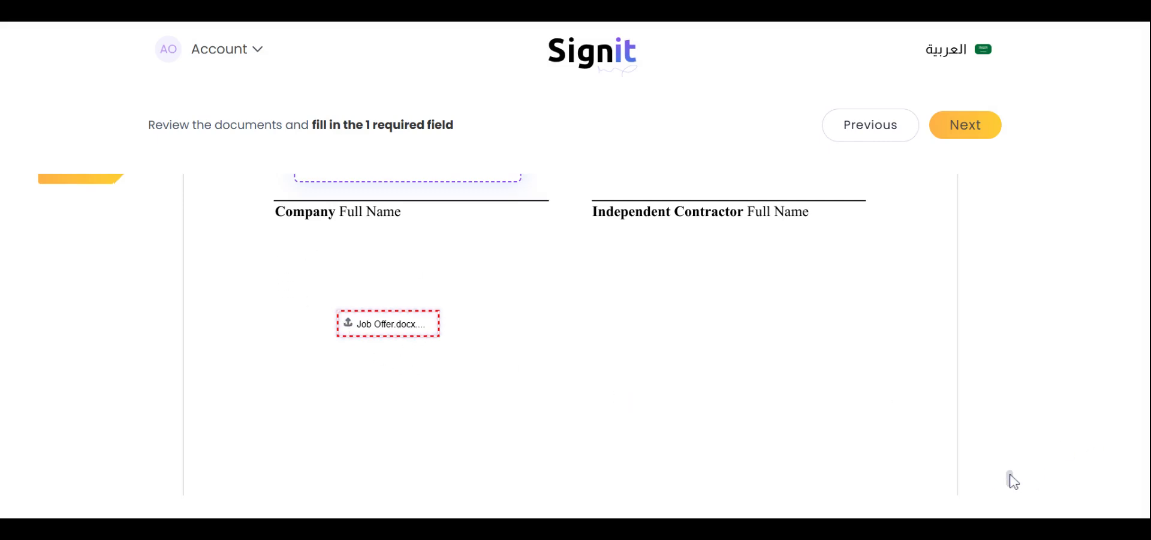
left_click_drag(1010, 478, 1010, 466)
left_click(403, 257)
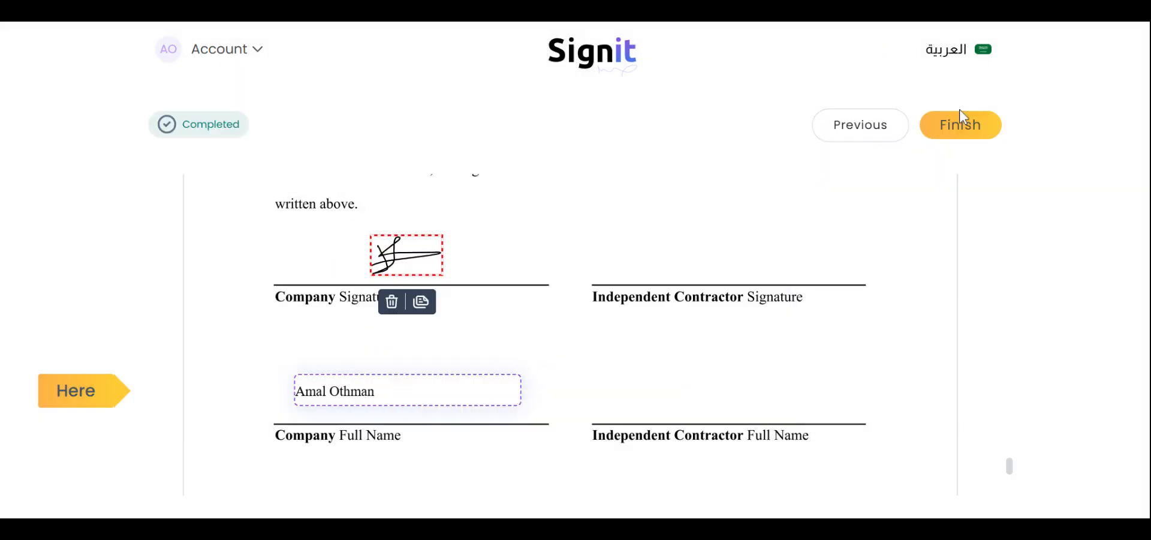
Finish signing so the agreement is marked Completed.
left_click(961, 120)
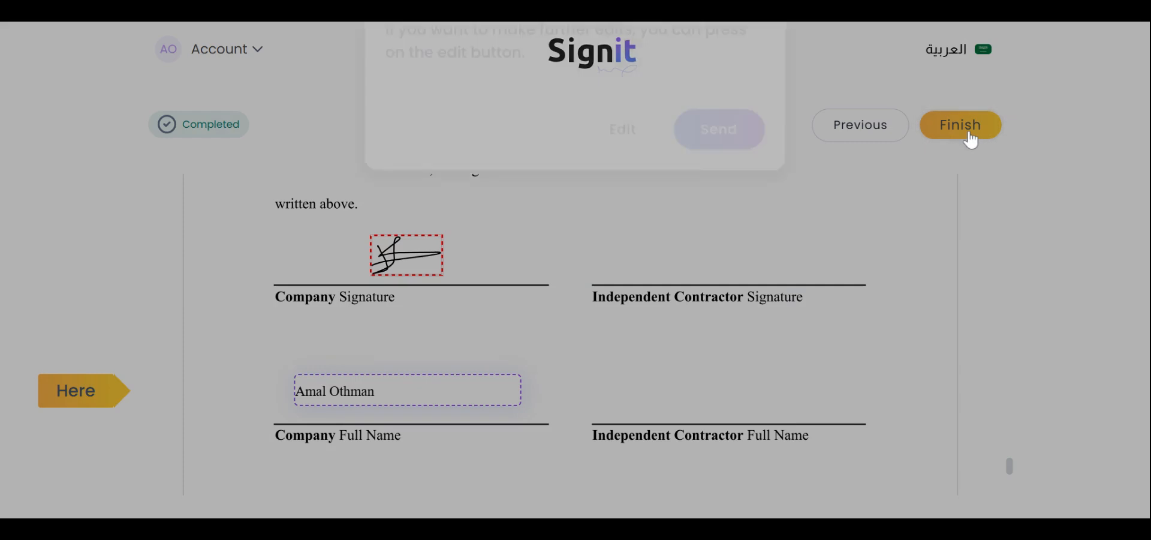